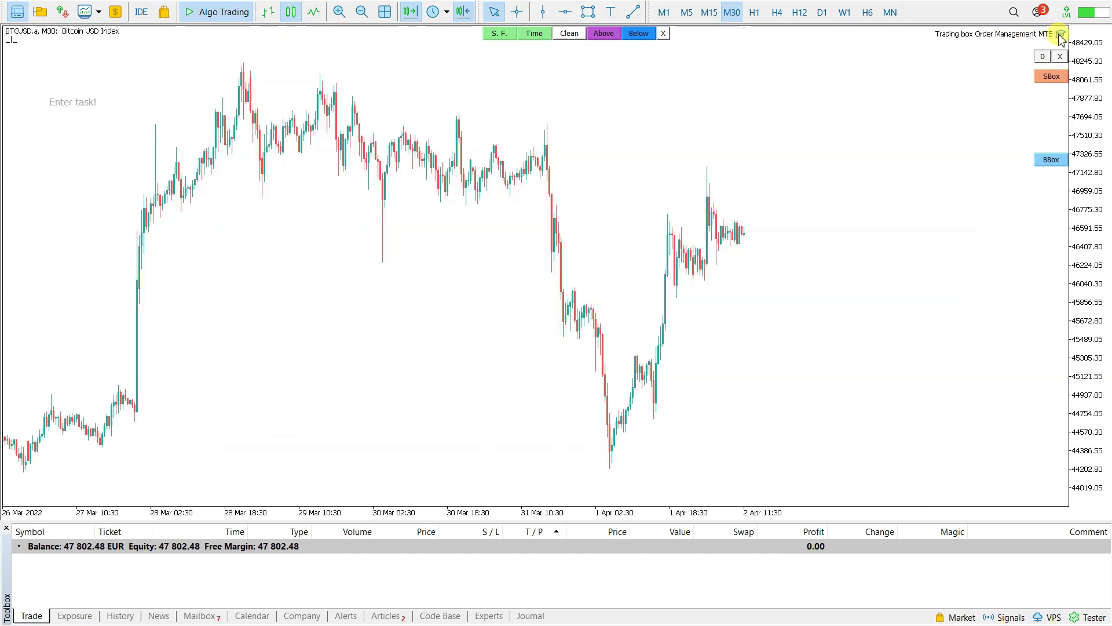
Step: Review the Trading box expert's settings and general information, then close them
{"action": "left_click", "coordinate": [1061, 35]}
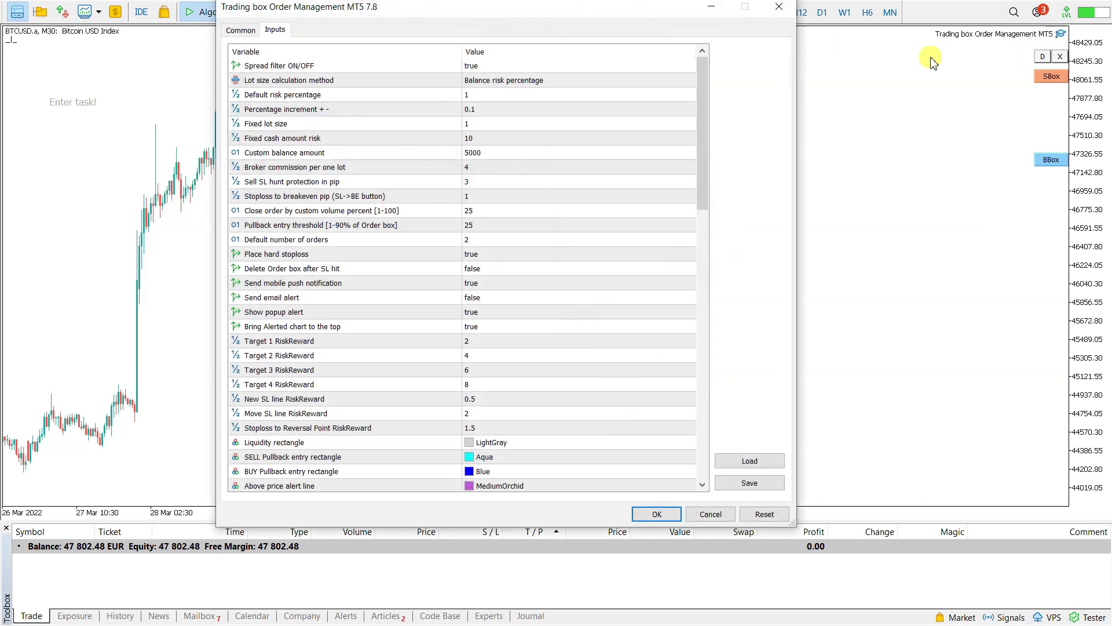
{"action": "left_click_drag", "start_coordinate": [539, 21], "coordinate": [560, 80]}
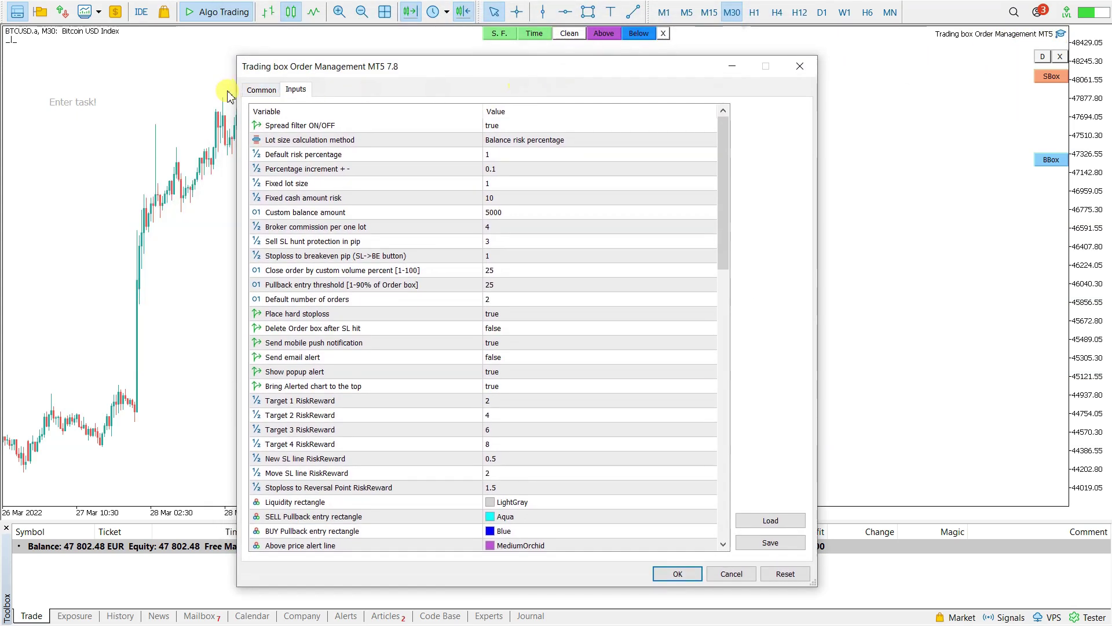
{"action": "left_click", "coordinate": [262, 90]}
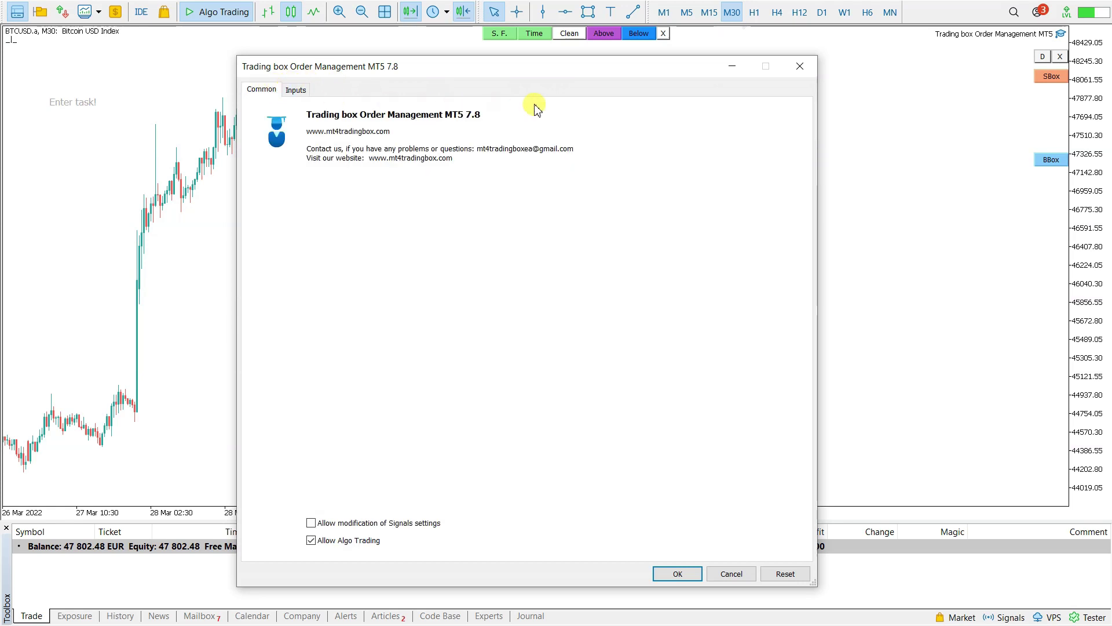
{"action": "left_click", "coordinate": [799, 67]}
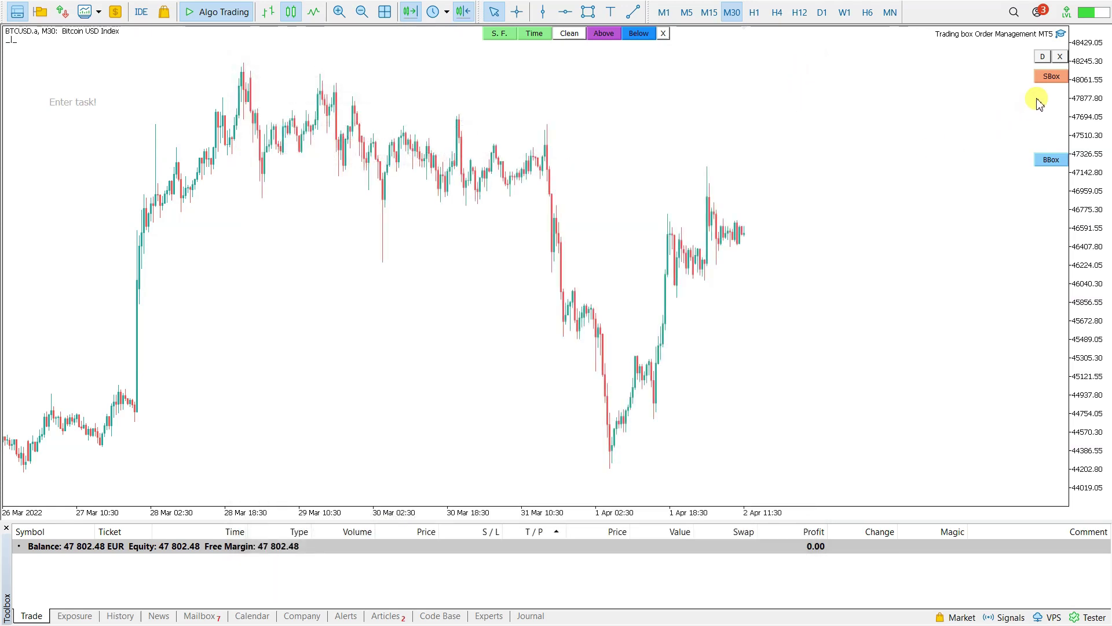
Step: Create a sell box snapped to the bid and open two 0.53-lot BTCUSD sells at 46539.56
{"action": "left_click", "coordinate": [1059, 83]}
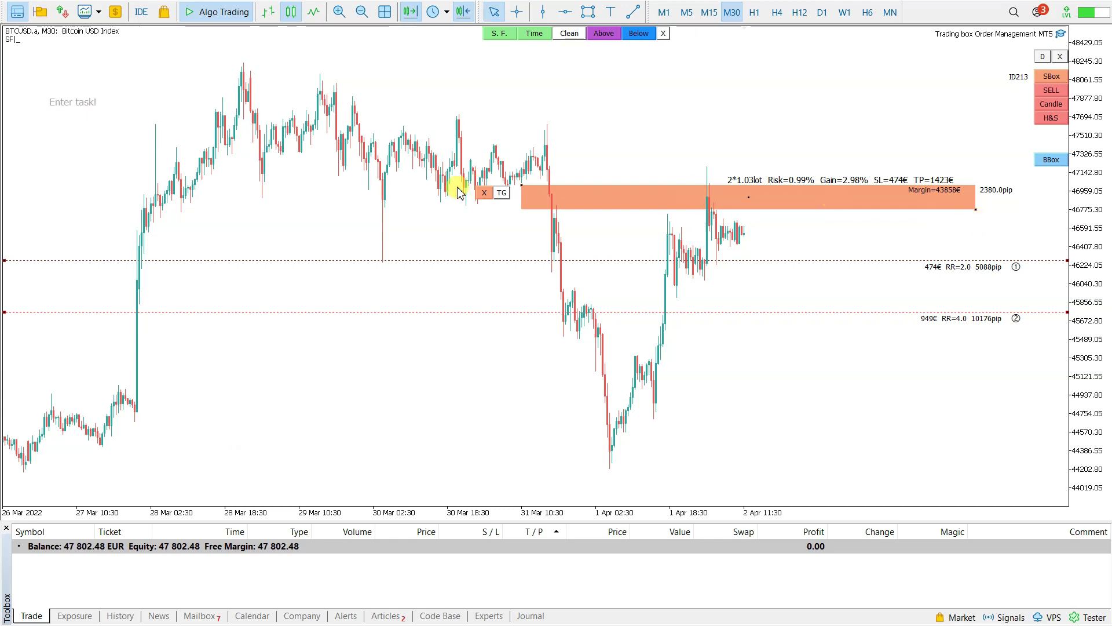
{"action": "mouse_move", "coordinate": [484, 199]}
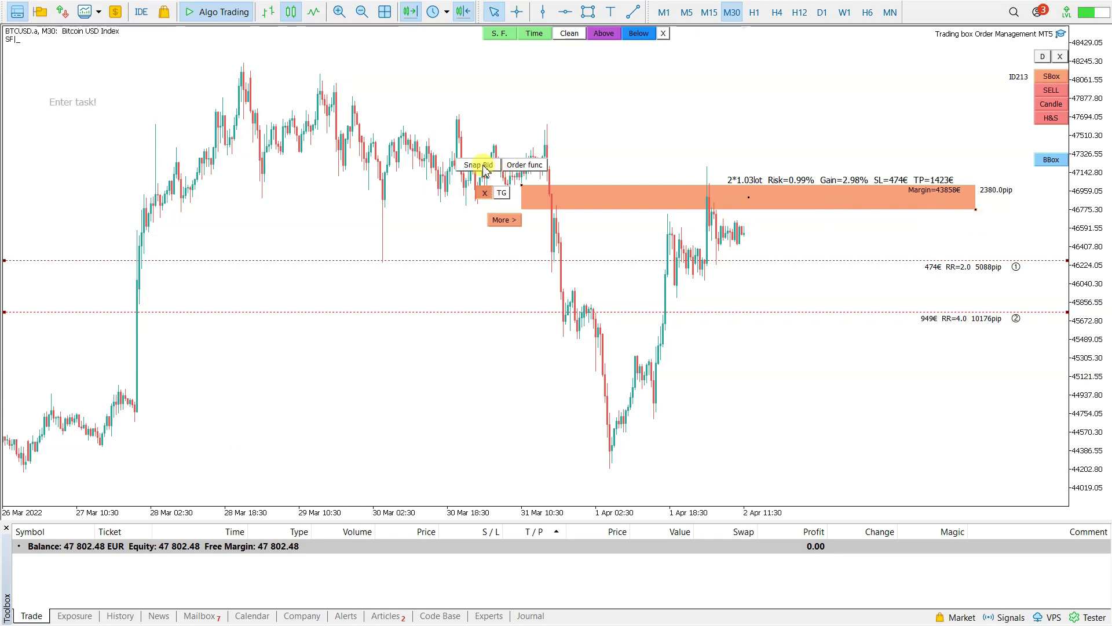
{"action": "left_click", "coordinate": [483, 166]}
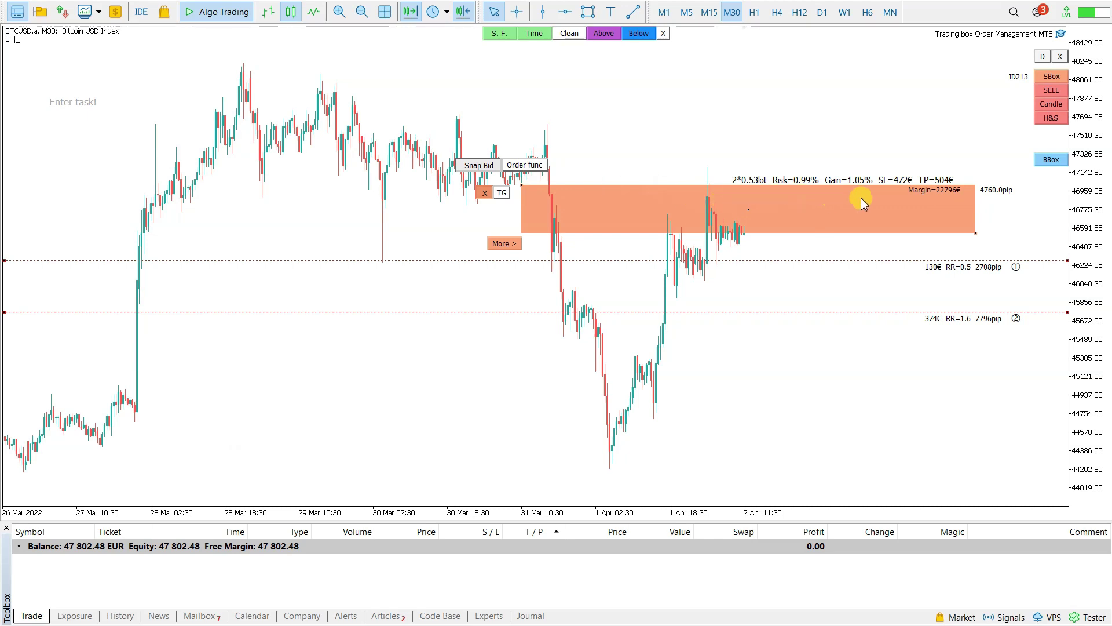
{"action": "left_click", "coordinate": [1056, 95]}
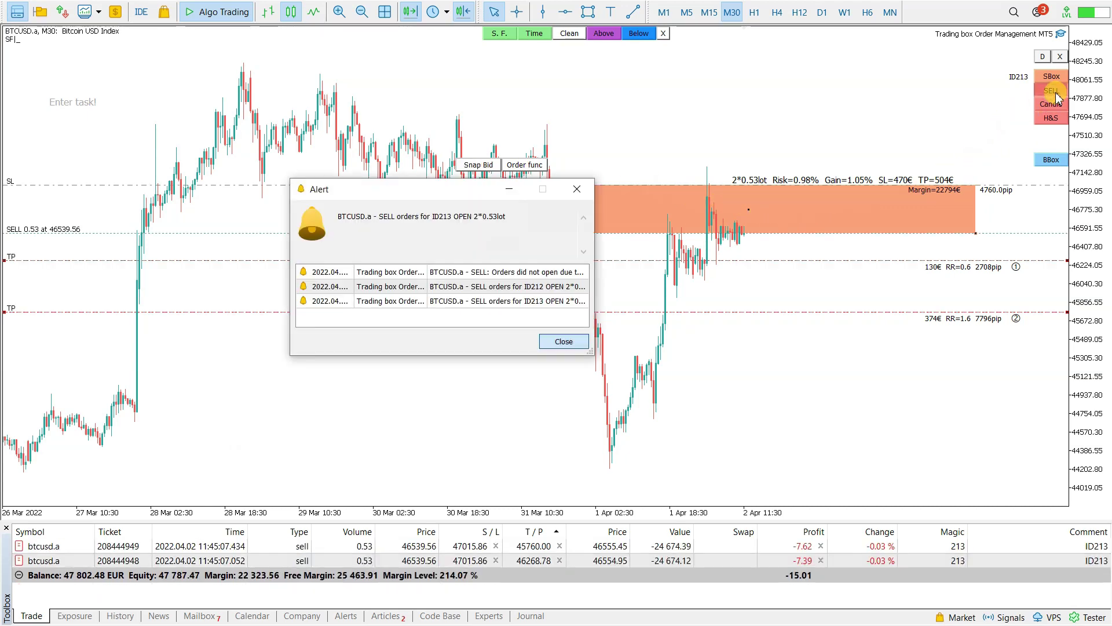
{"action": "left_click", "coordinate": [563, 343]}
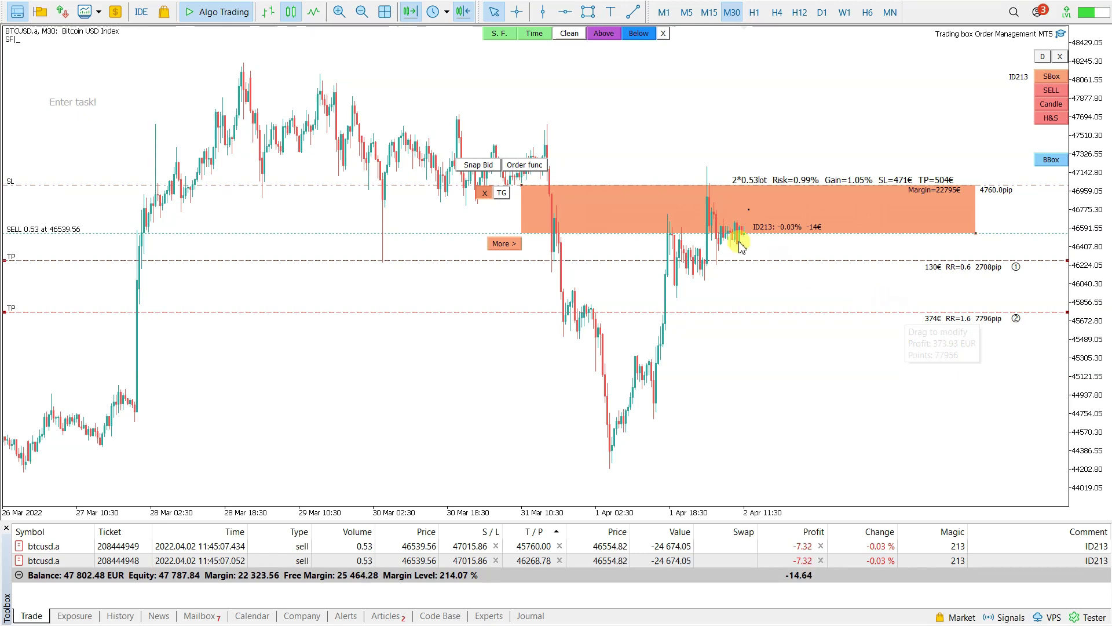
Step: Show the Order func button grid for the ID213 sell box
{"action": "left_click", "coordinate": [526, 166]}
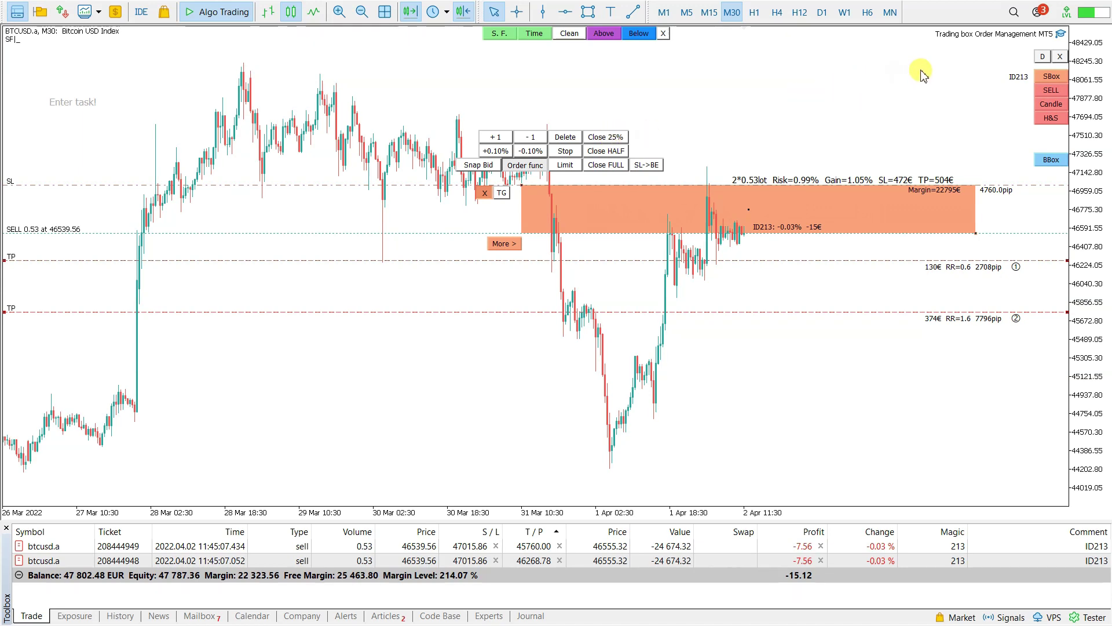
Step: Set 'Close order by custom volume percent' to 30 in the Trading box inputs
{"action": "left_click", "coordinate": [1061, 34]}
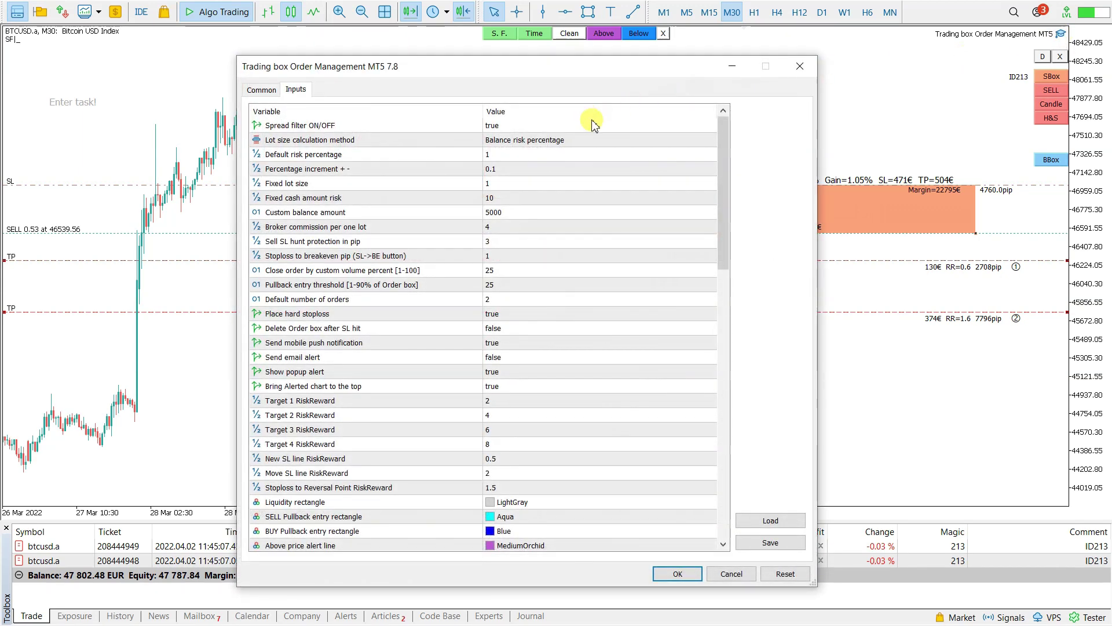
{"action": "left_click", "coordinate": [394, 271]}
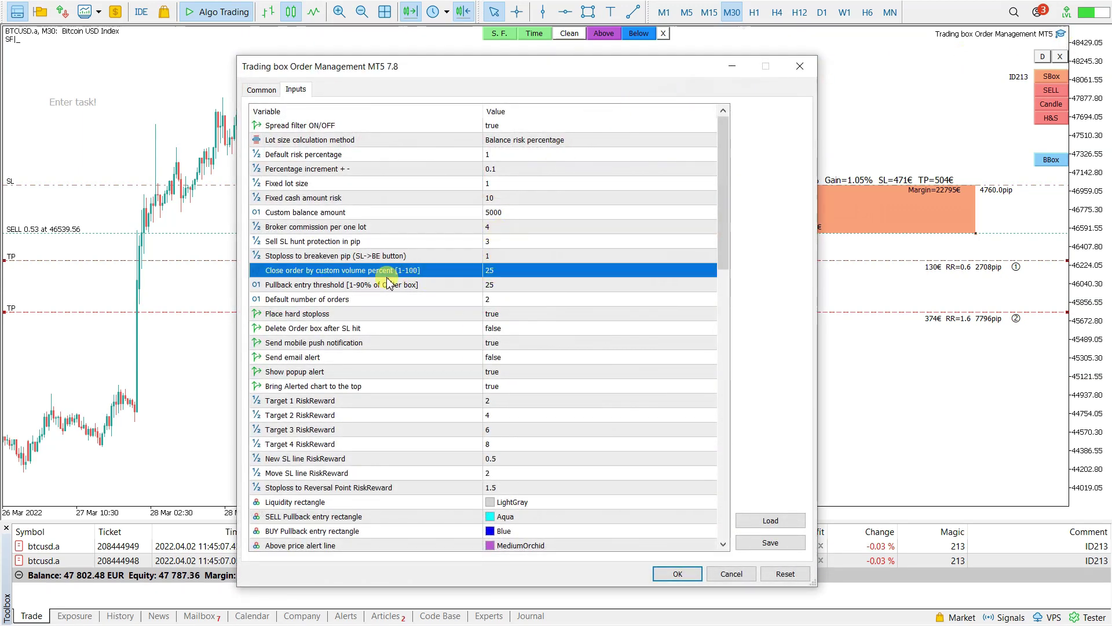
{"action": "left_click", "coordinate": [515, 270]}
{"action": "type", "text": "30"}
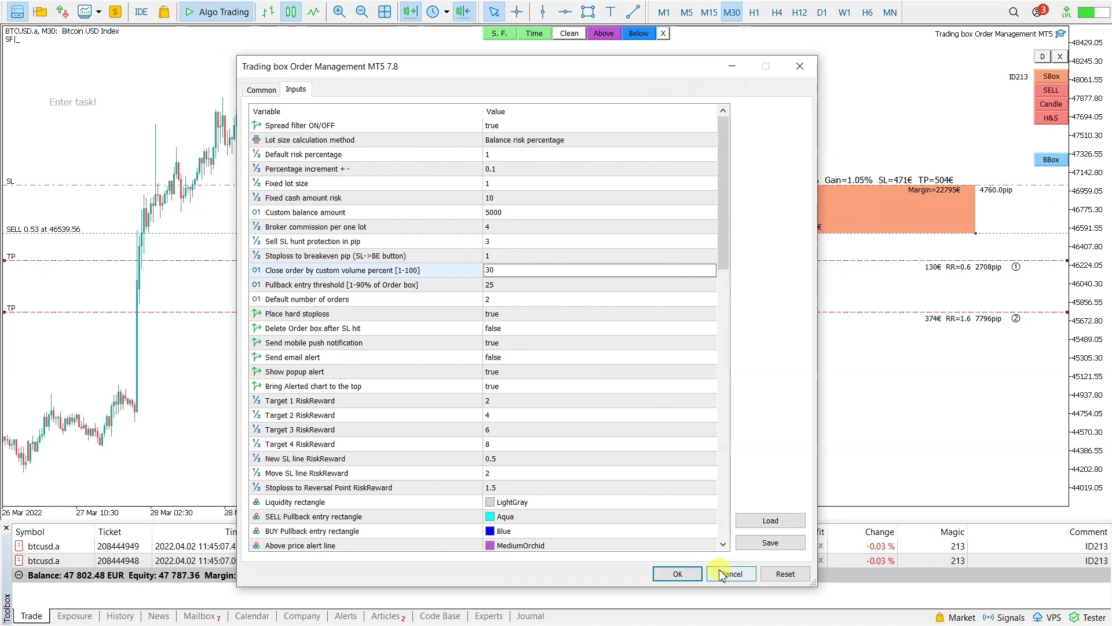
{"action": "left_click", "coordinate": [683, 573]}
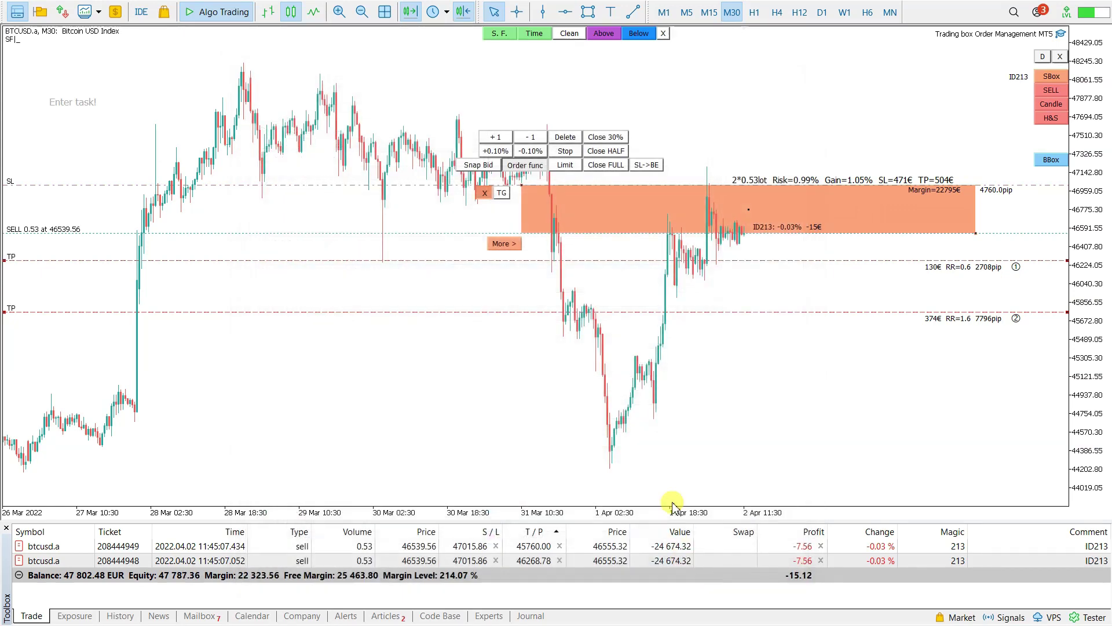
Step: Close 30%, then half, then all of both BTCUSD sells, leaving a 47 787.54 EUR balance
{"action": "left_click", "coordinate": [615, 142]}
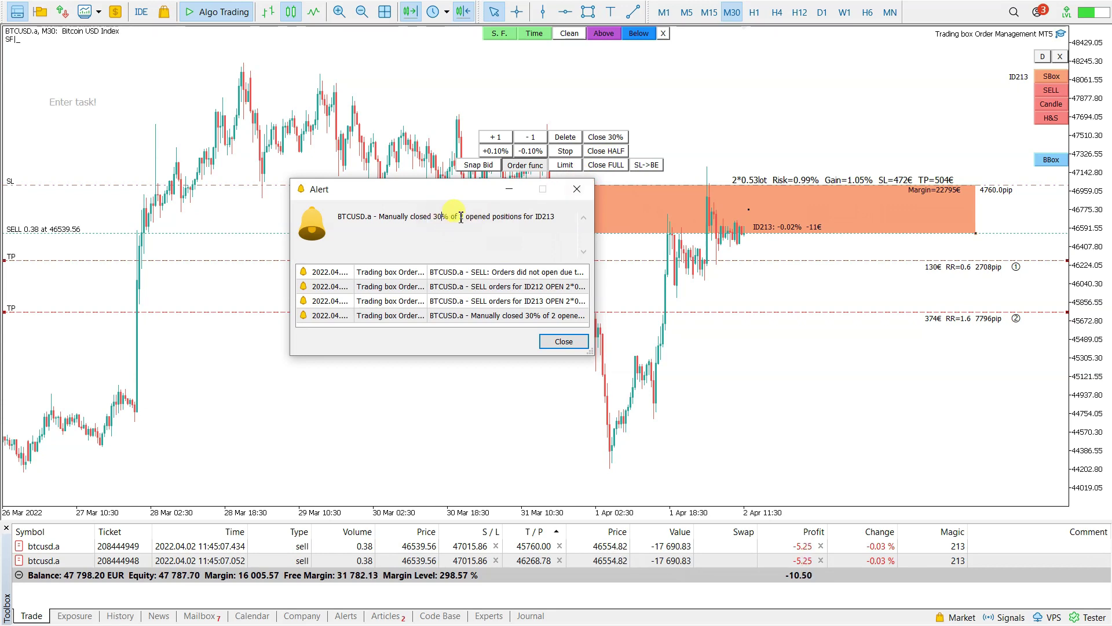
{"action": "left_click", "coordinate": [576, 189]}
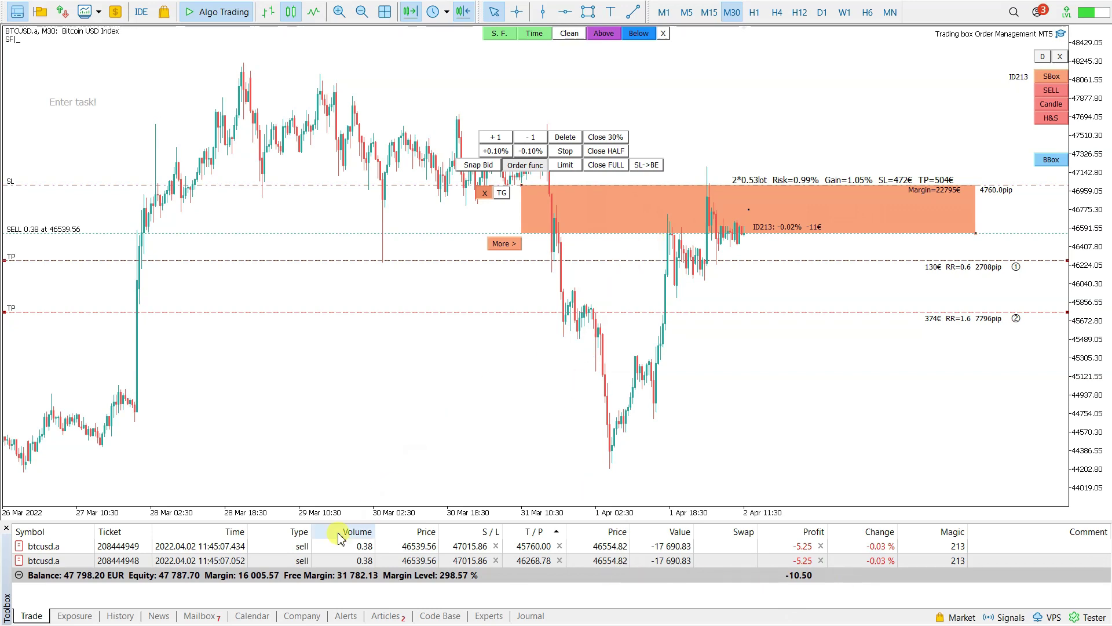
{"action": "left_click", "coordinate": [368, 547]}
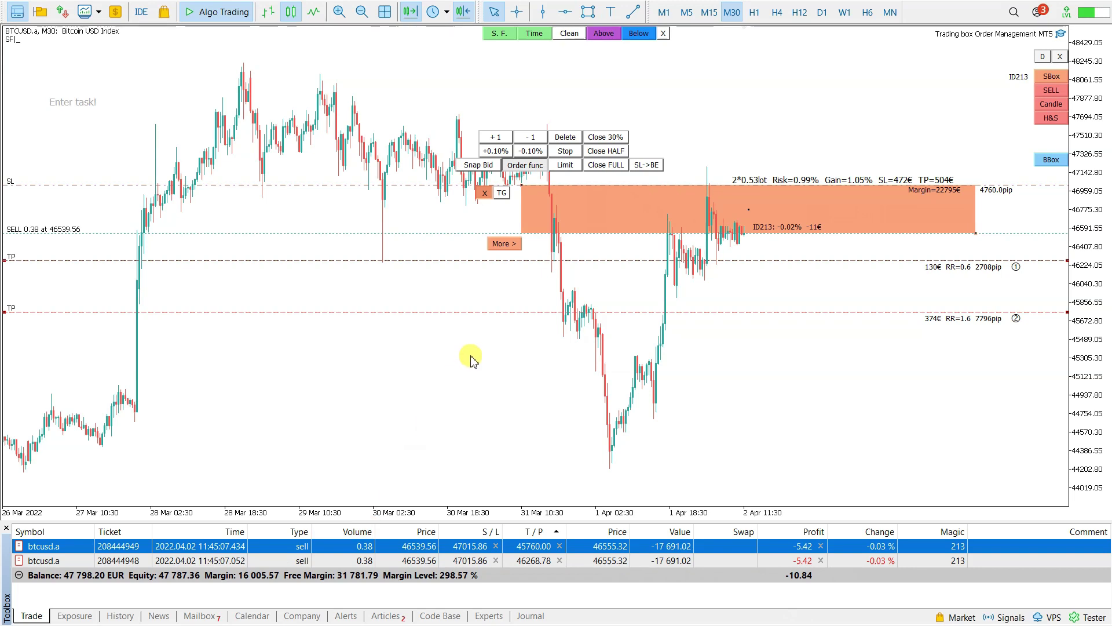
{"action": "left_click", "coordinate": [605, 152]}
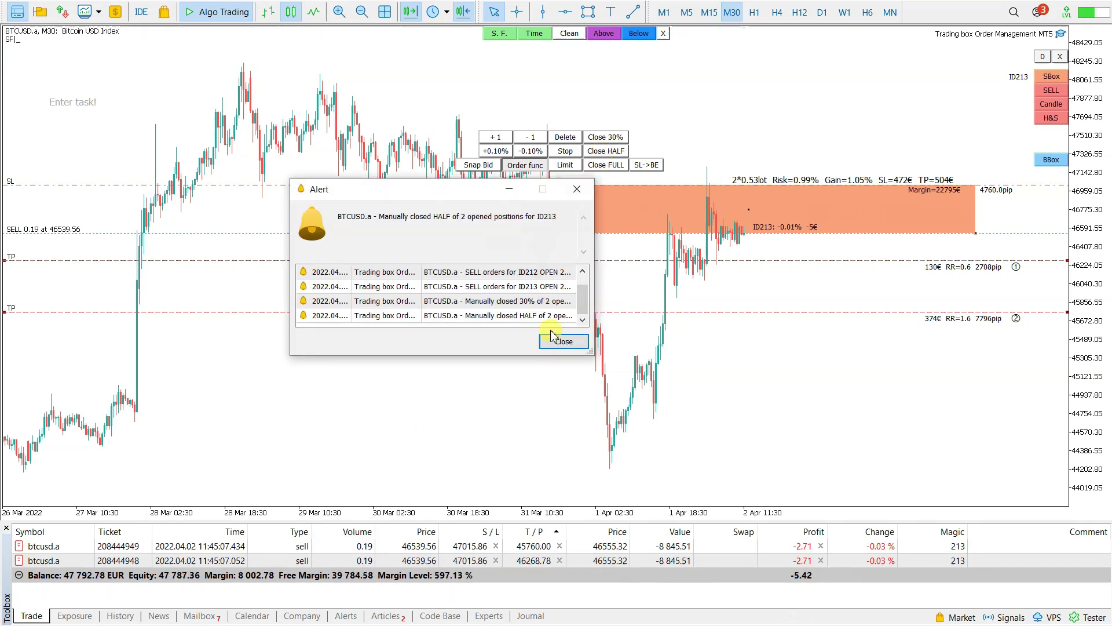
{"action": "left_click", "coordinate": [557, 343]}
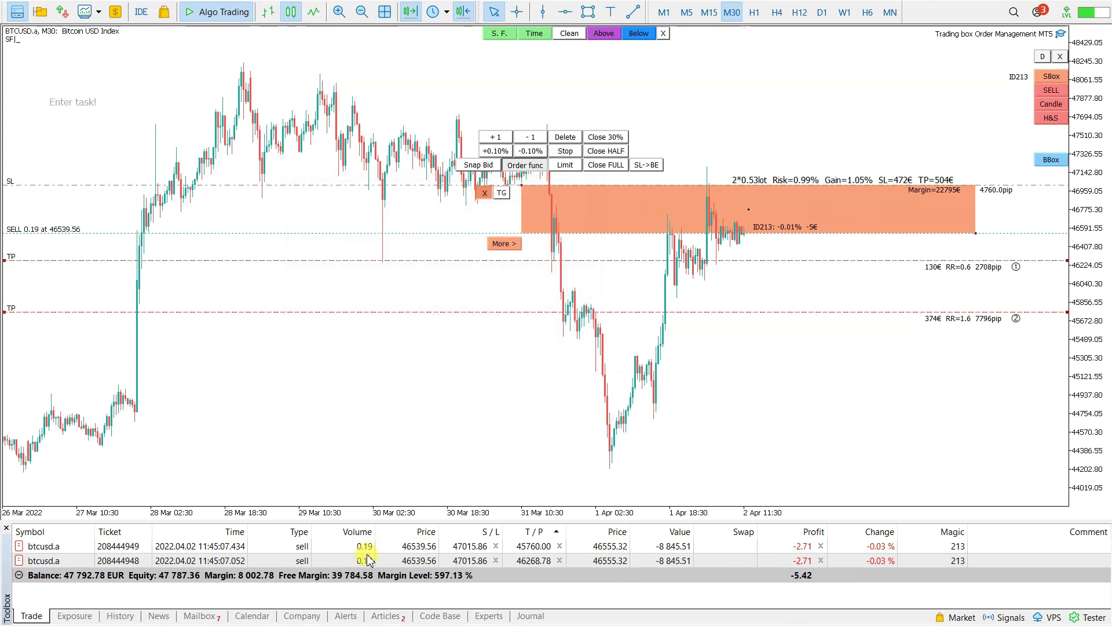
{"action": "left_click", "coordinate": [615, 167]}
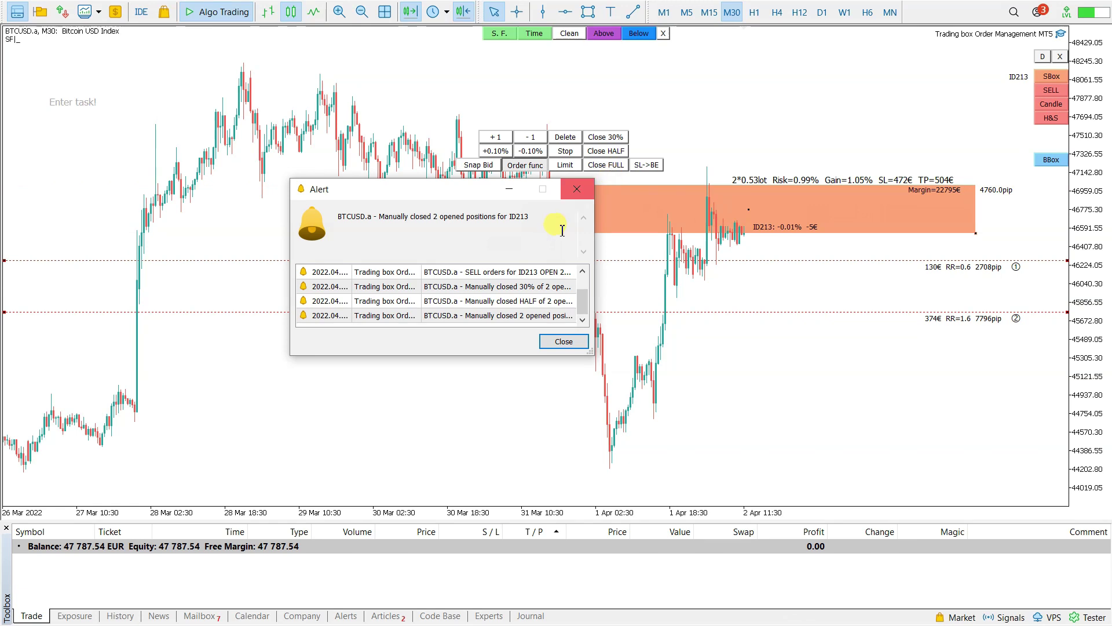
{"action": "left_click", "coordinate": [577, 188]}
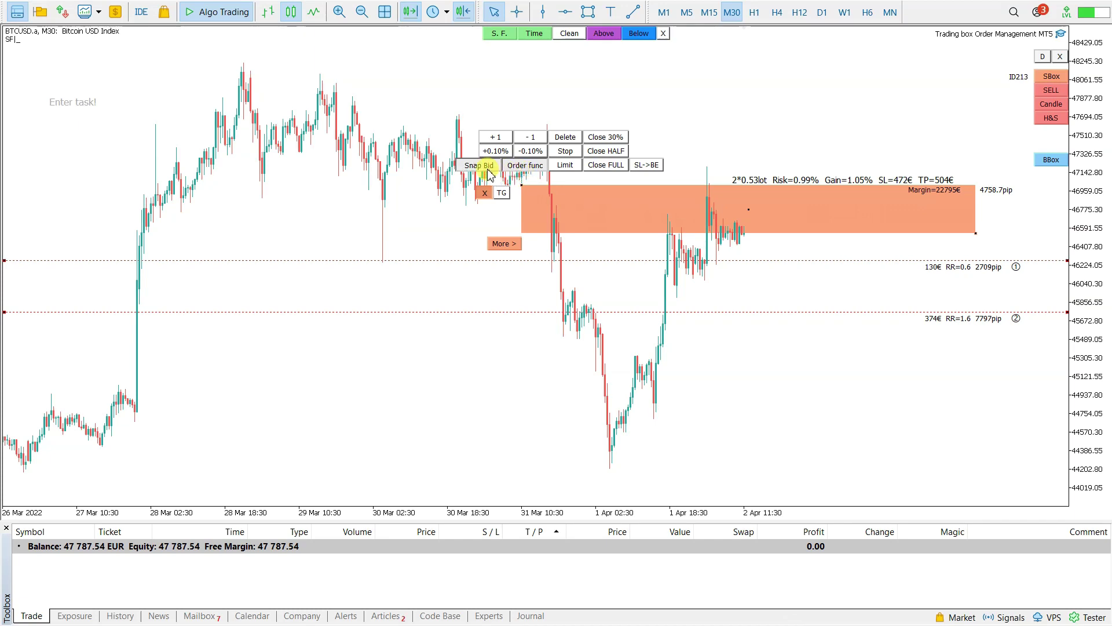
Step: Add two orders to the box and pull take-profits 3 and 4 up, the fourth to RR 4.9
{"action": "left_click", "coordinate": [502, 137]}
{"action": "left_click", "coordinate": [502, 137]}
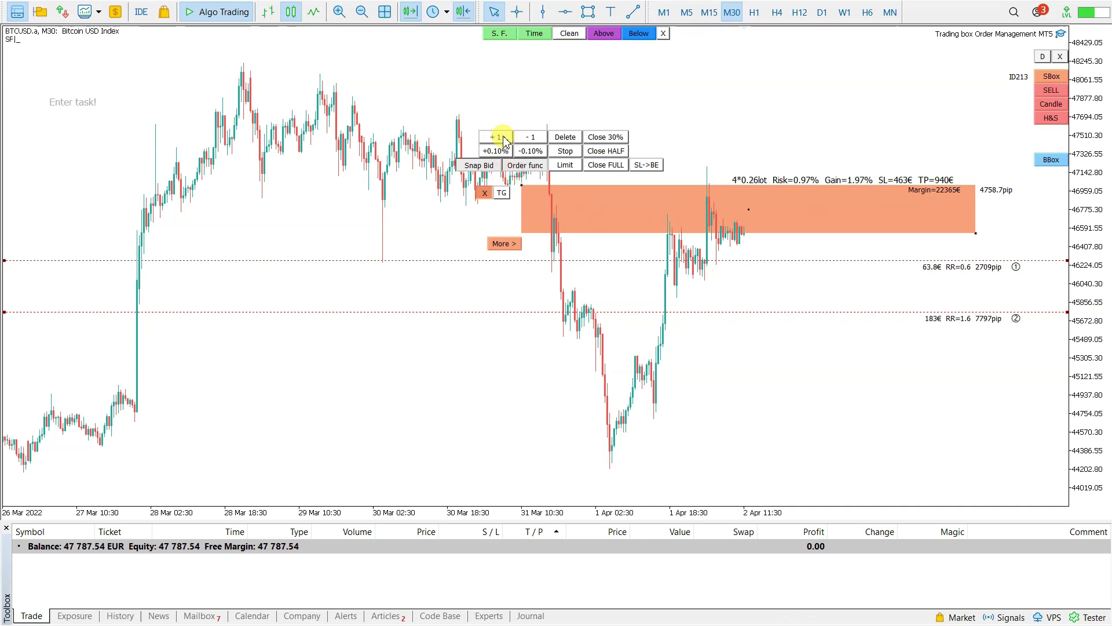
{"action": "left_click_drag", "start_coordinate": [1099, 204], "coordinate": [1101, 247]}
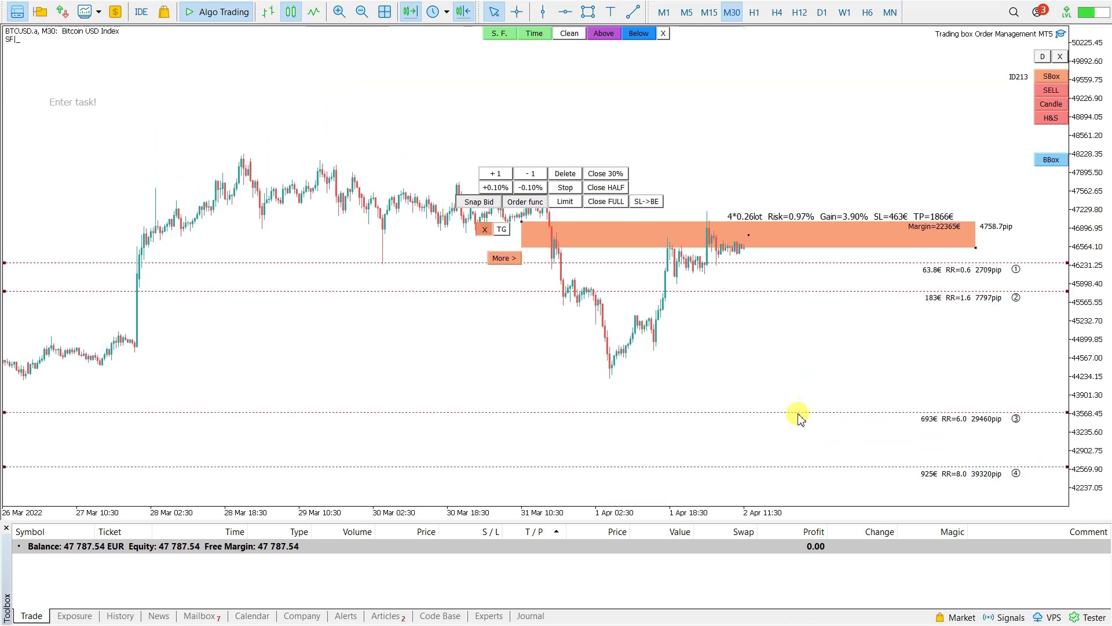
{"action": "left_click_drag", "start_coordinate": [800, 415], "coordinate": [797, 342]}
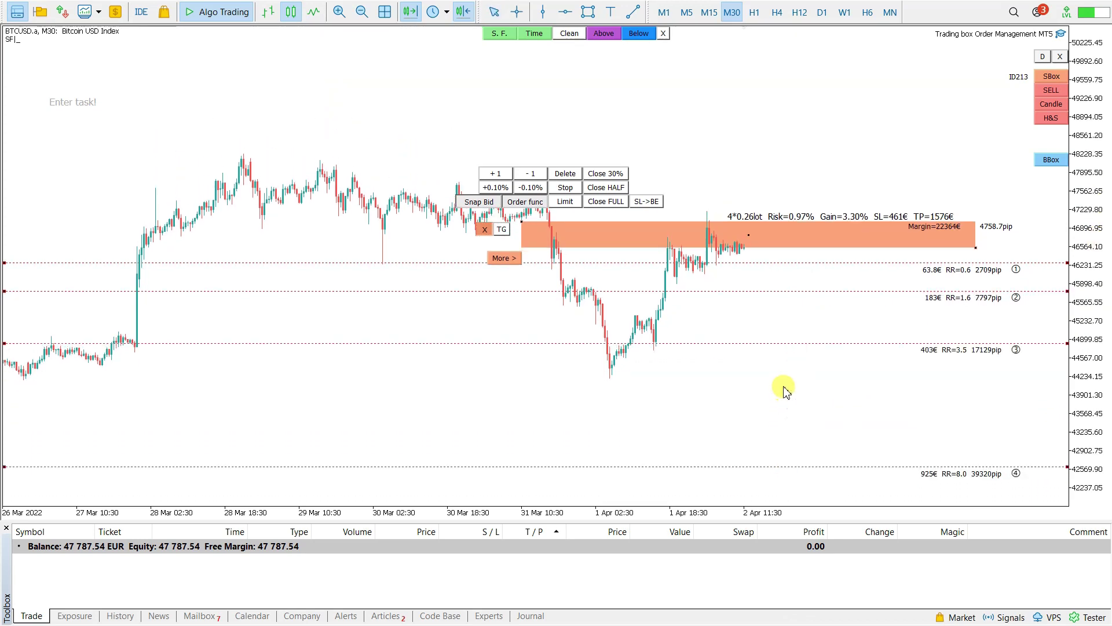
{"action": "left_click_drag", "start_coordinate": [812, 467], "coordinate": [810, 382]}
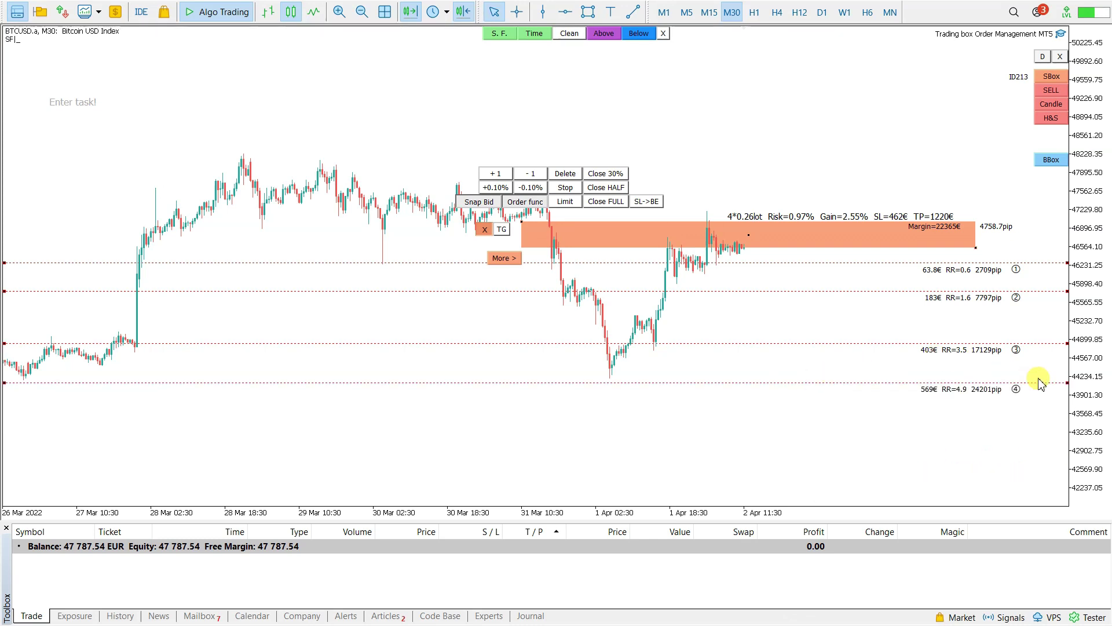
{"action": "left_click_drag", "start_coordinate": [1080, 388], "coordinate": [1080, 322]}
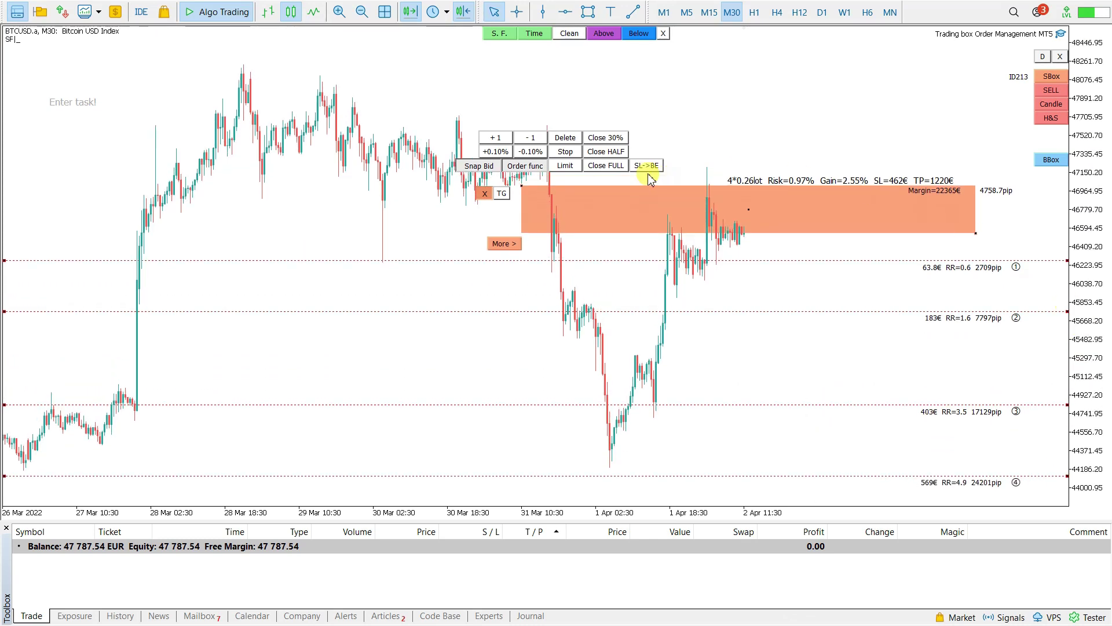
Step: Open four 0.26-lot sells at 46539.69, then fully close them, leaving 47 776.30 EUR balance
{"action": "left_click", "coordinate": [1052, 90]}
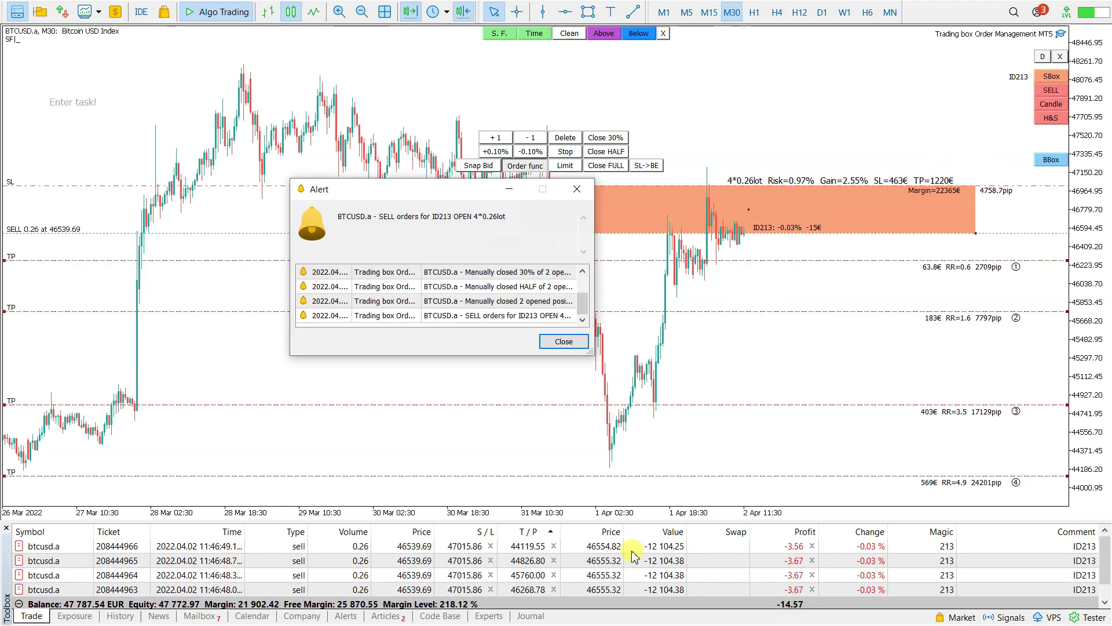
{"action": "left_click", "coordinate": [562, 342]}
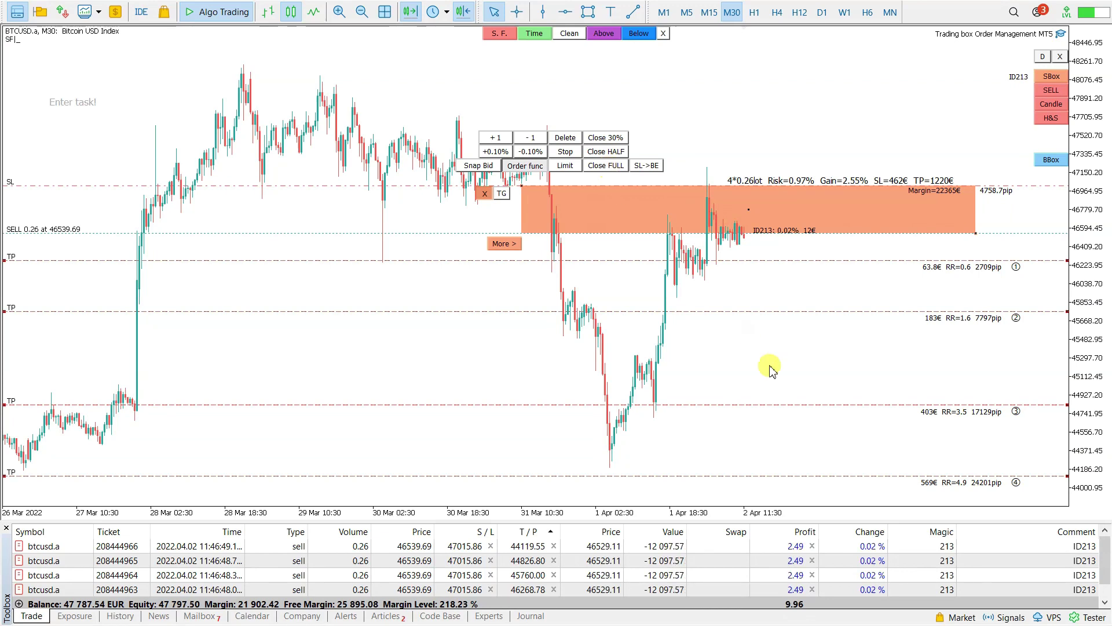
{"action": "left_click", "coordinate": [592, 167]}
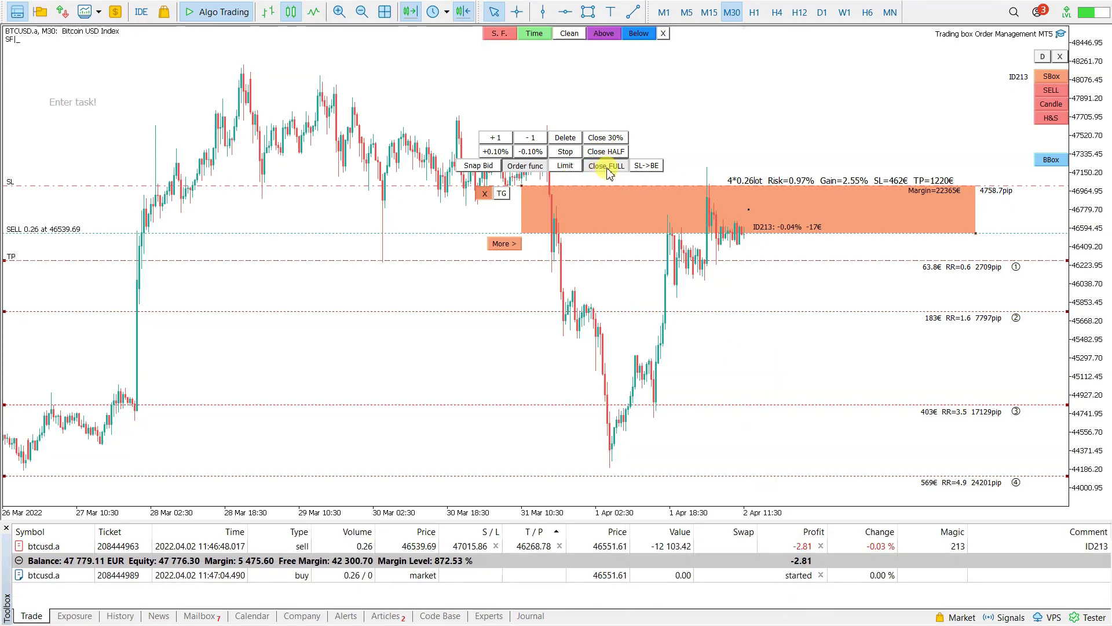
{"action": "left_click", "coordinate": [578, 189]}
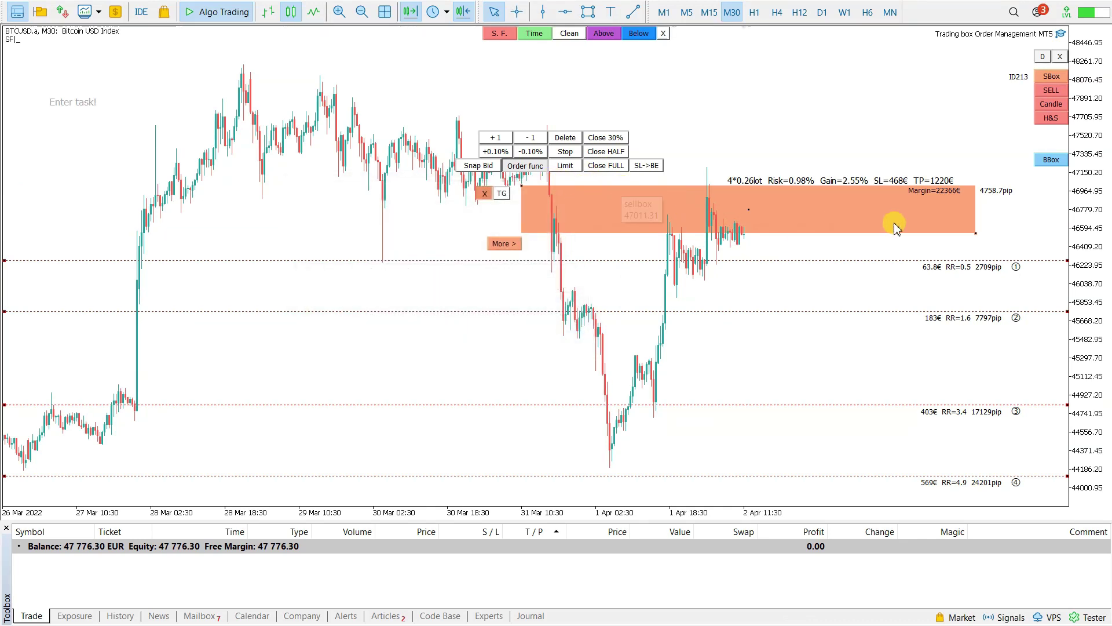
Step: Narrow the box, place four 0.54-lot sell limits at 46820.27, then delete them
{"action": "left_click_drag", "start_coordinate": [977, 235], "coordinate": [851, 206]}
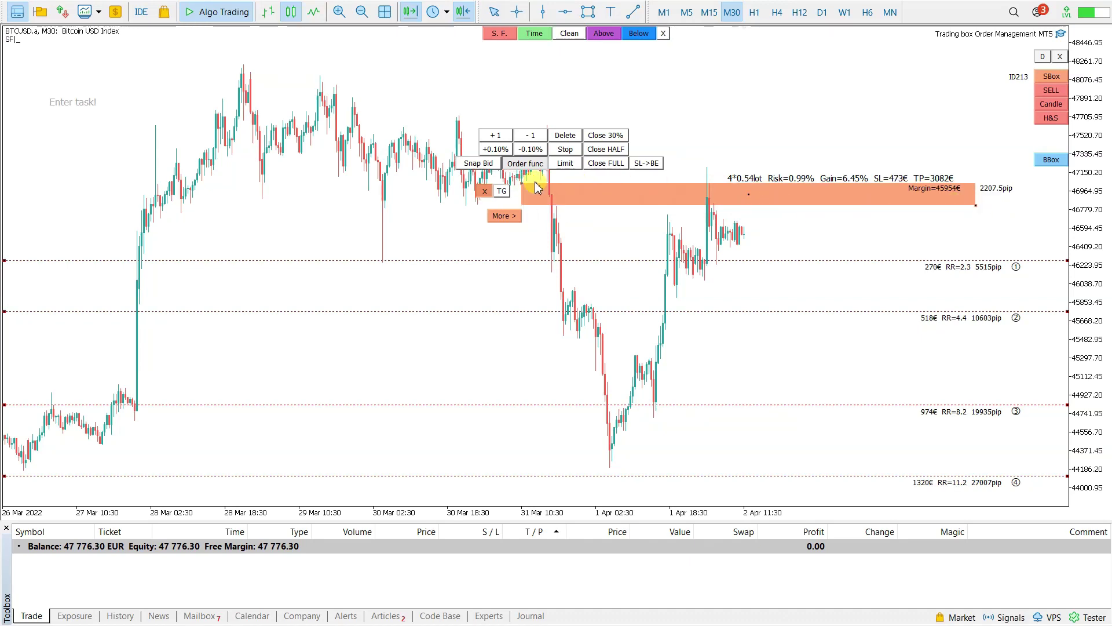
{"action": "left_click_drag", "start_coordinate": [522, 183], "coordinate": [554, 185]}
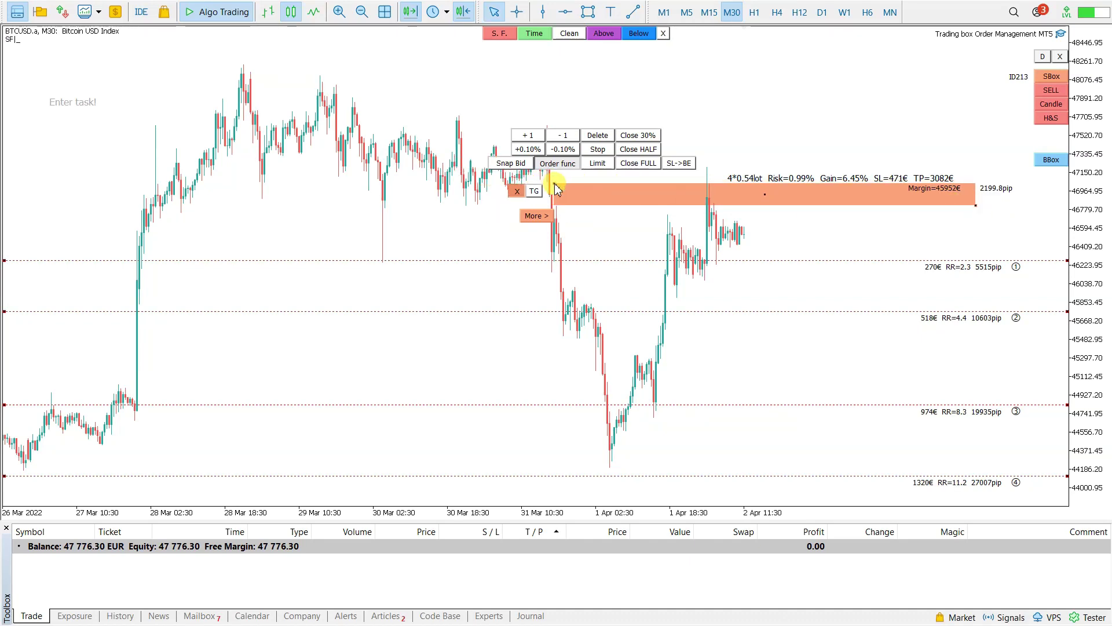
{"action": "left_click", "coordinate": [599, 164]}
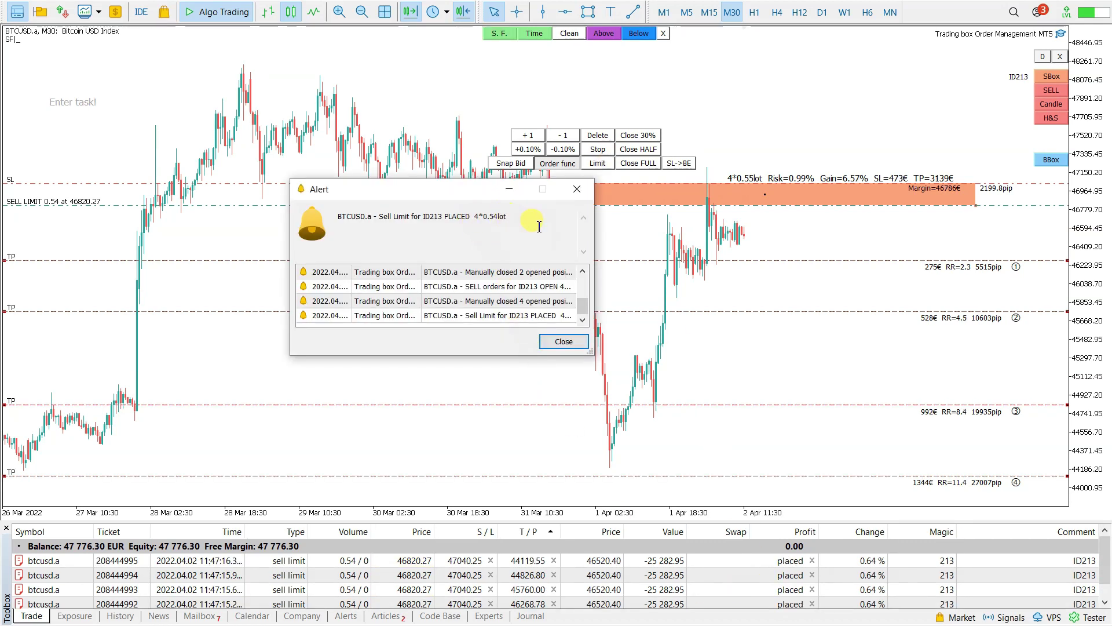
{"action": "left_click", "coordinate": [577, 188]}
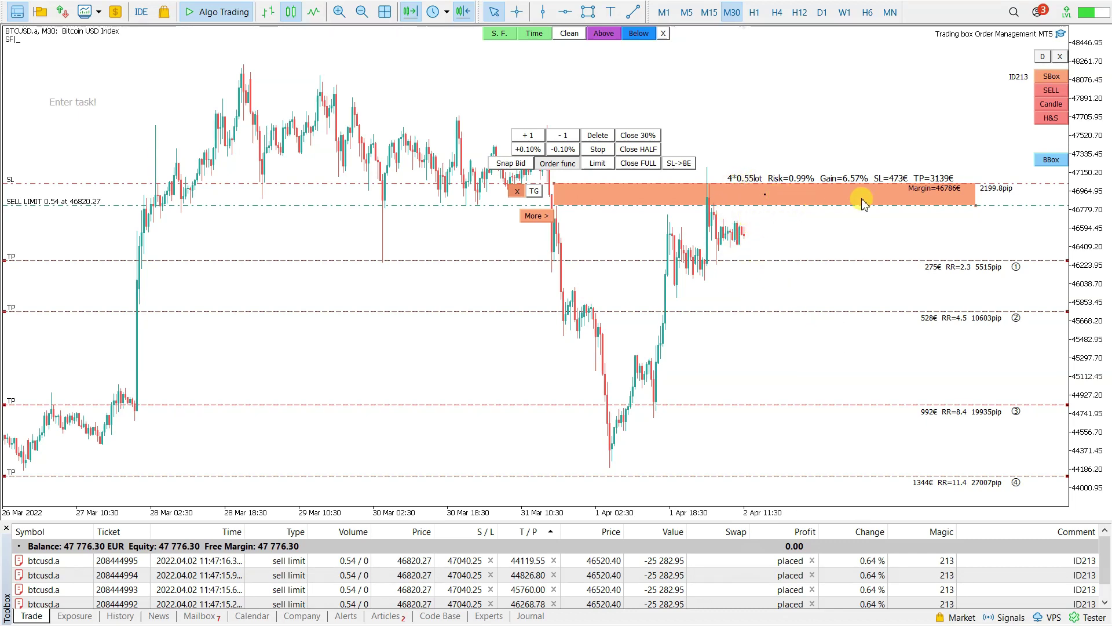
{"action": "left_click", "coordinate": [599, 138]}
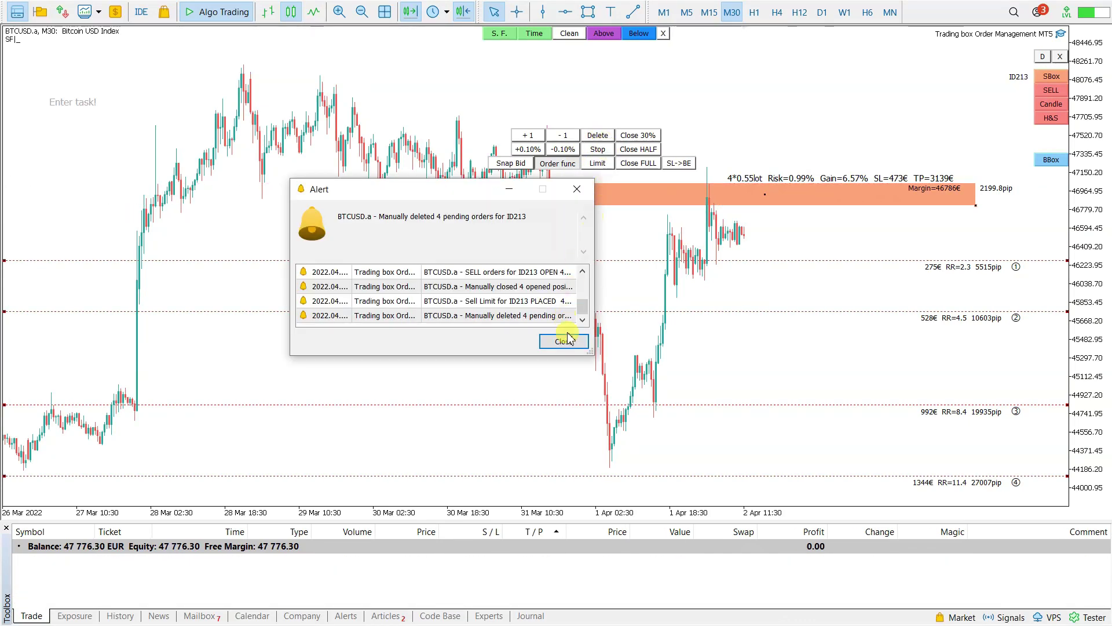
{"action": "left_click", "coordinate": [566, 341]}
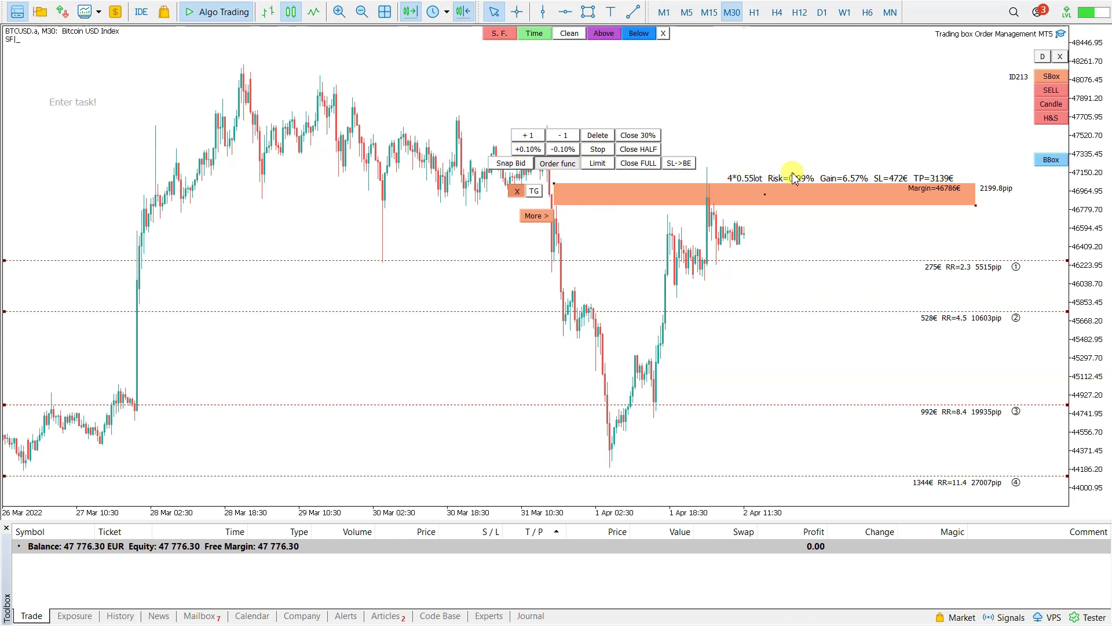
Step: Raise the sell box's risk in 0.10% increments to about 2.08%
{"action": "left_click", "coordinate": [528, 149]}
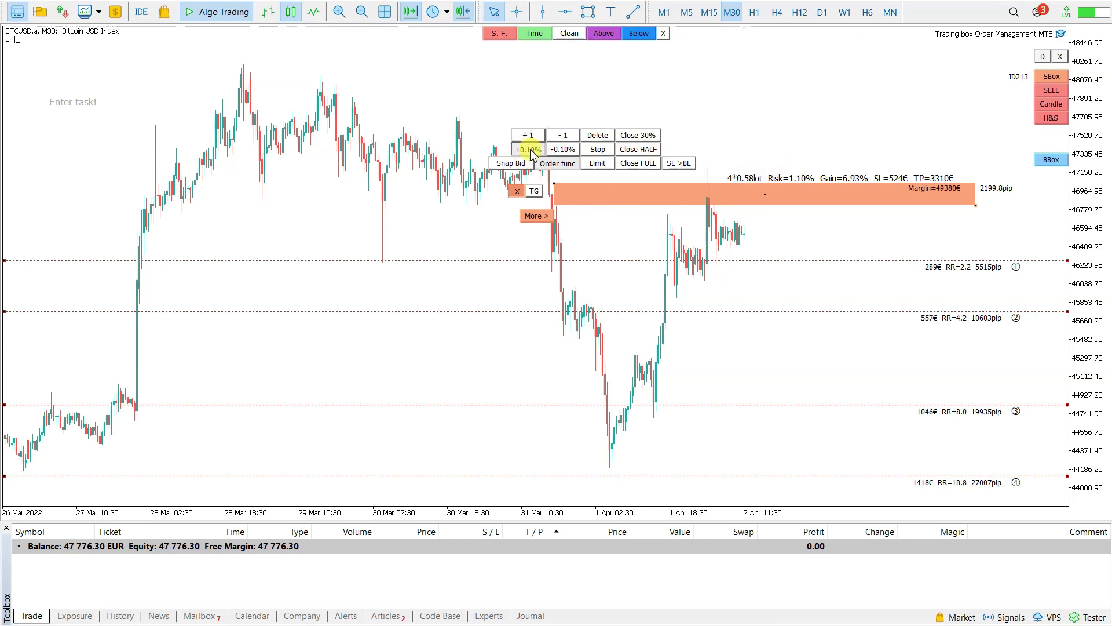
{"action": "left_click", "coordinate": [529, 149]}
{"action": "left_click", "coordinate": [528, 149]}
{"action": "left_click", "coordinate": [528, 149]}
{"action": "left_click", "coordinate": [529, 150]}
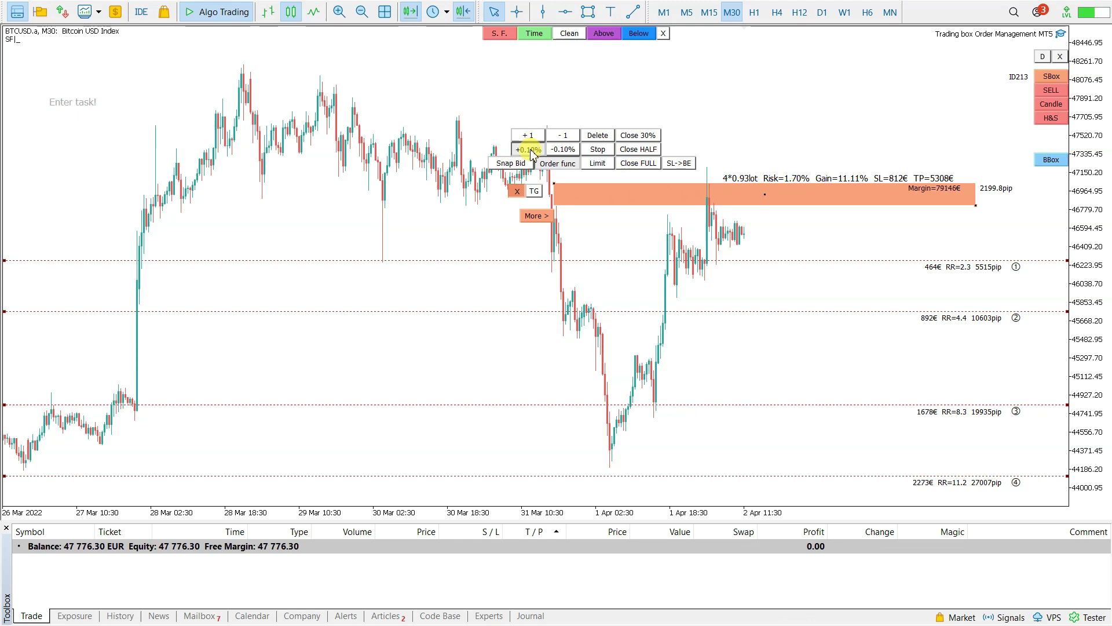
{"action": "left_click", "coordinate": [529, 150]}
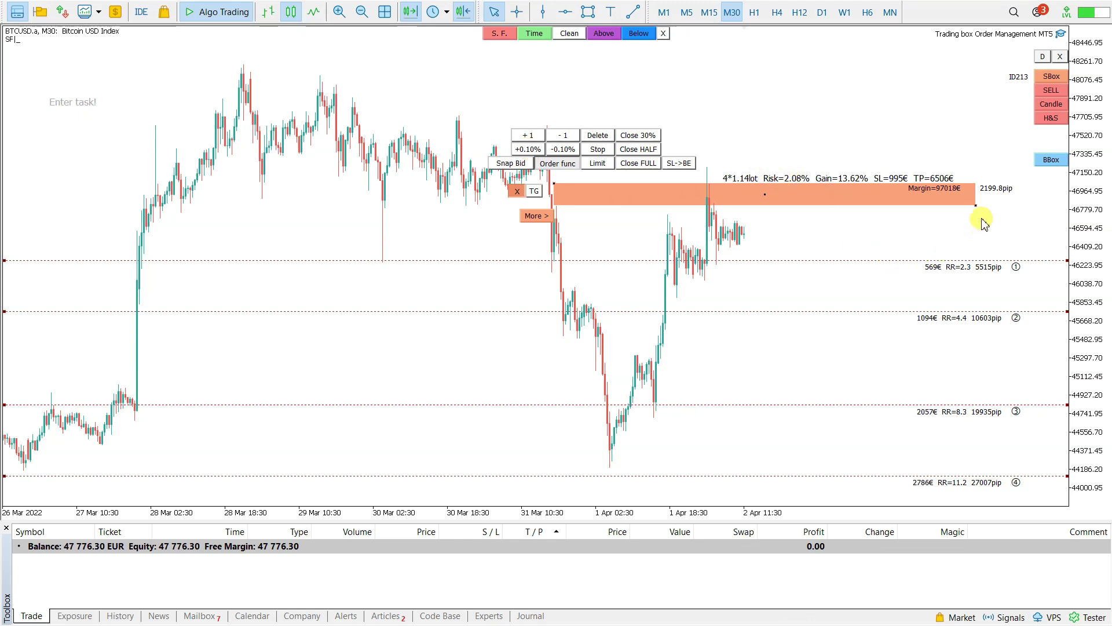
Step: Adjust the box's bottom edge to a 3010.3-pip stop, giving 4×0.85 lots at 2.09% risk
{"action": "left_click_drag", "start_coordinate": [976, 207], "coordinate": [976, 221]}
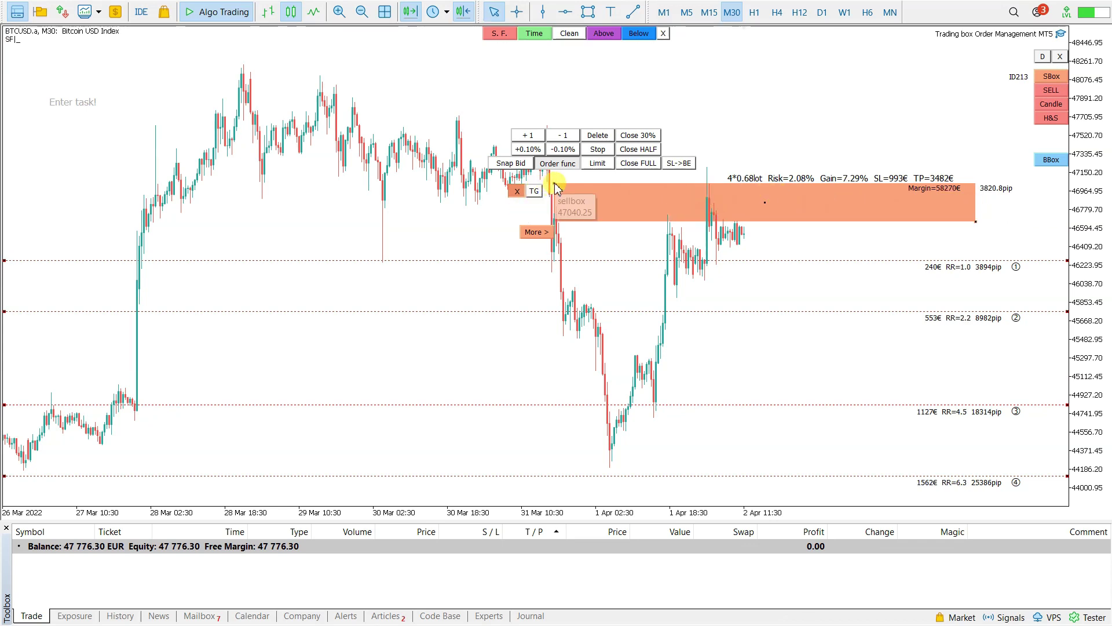
{"action": "left_click_drag", "start_coordinate": [975, 225], "coordinate": [976, 231]}
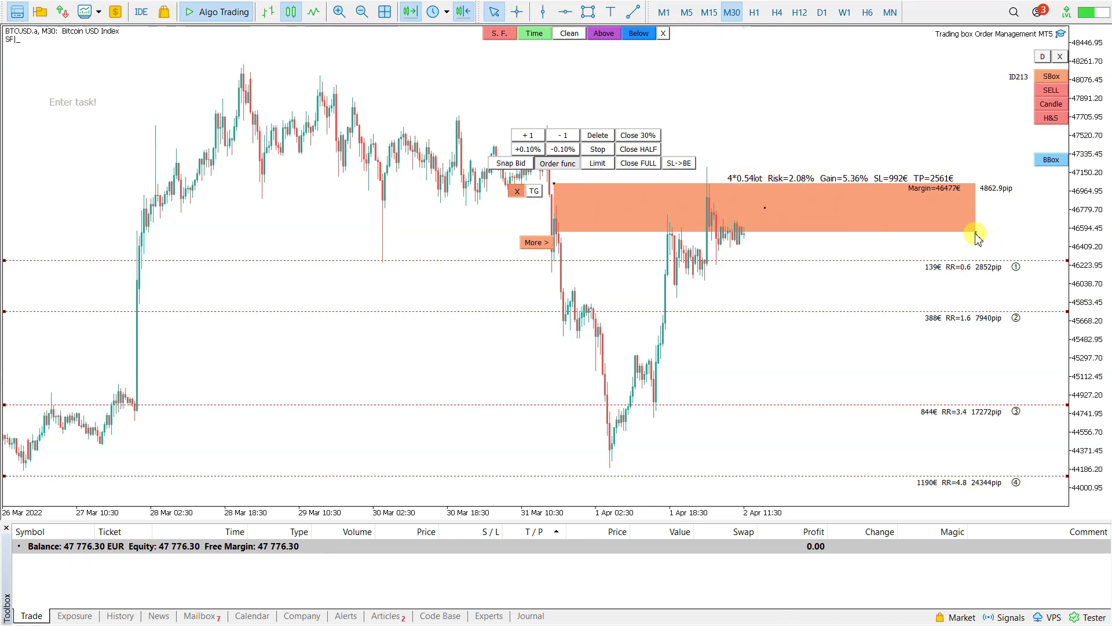
{"action": "left_click_drag", "start_coordinate": [976, 233], "coordinate": [976, 204]}
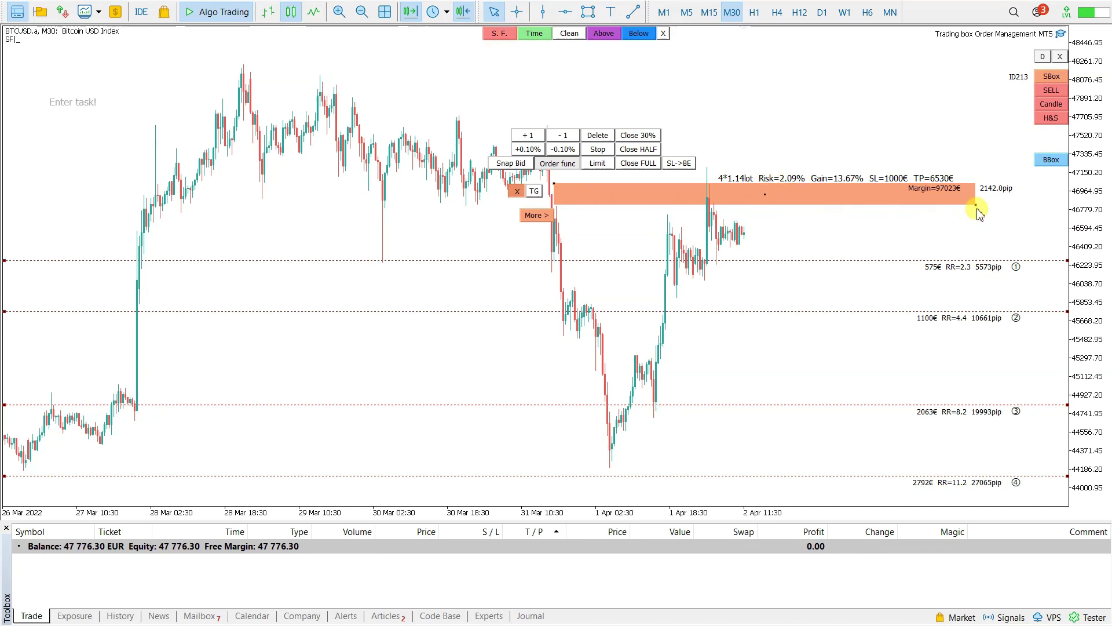
{"action": "left_click_drag", "start_coordinate": [976, 205], "coordinate": [977, 221]}
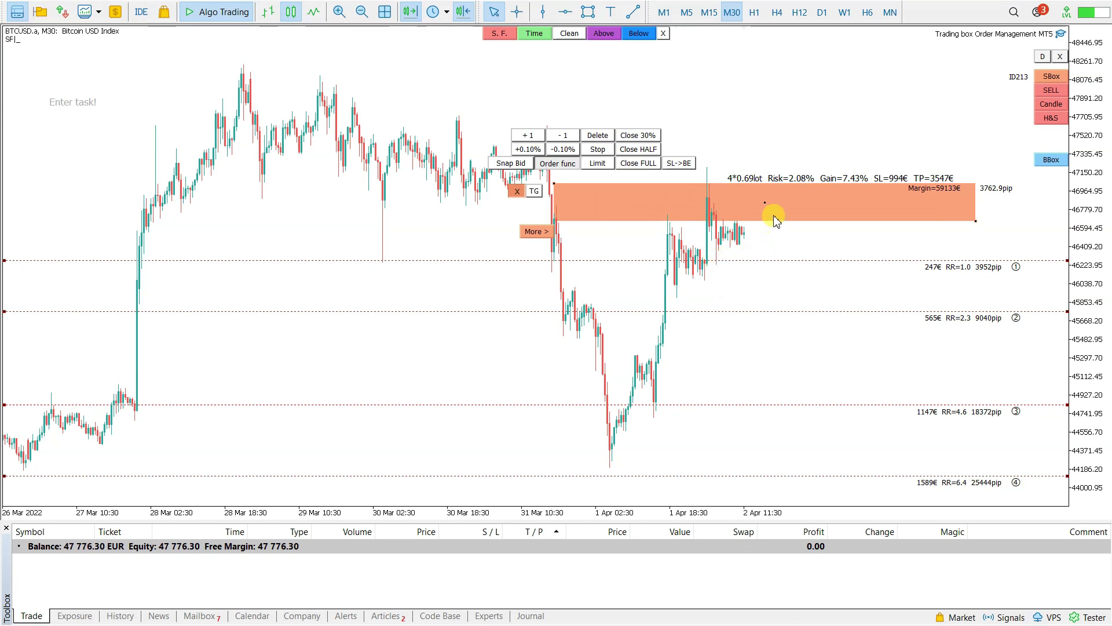
{"action": "left_click_drag", "start_coordinate": [978, 228], "coordinate": [978, 221]}
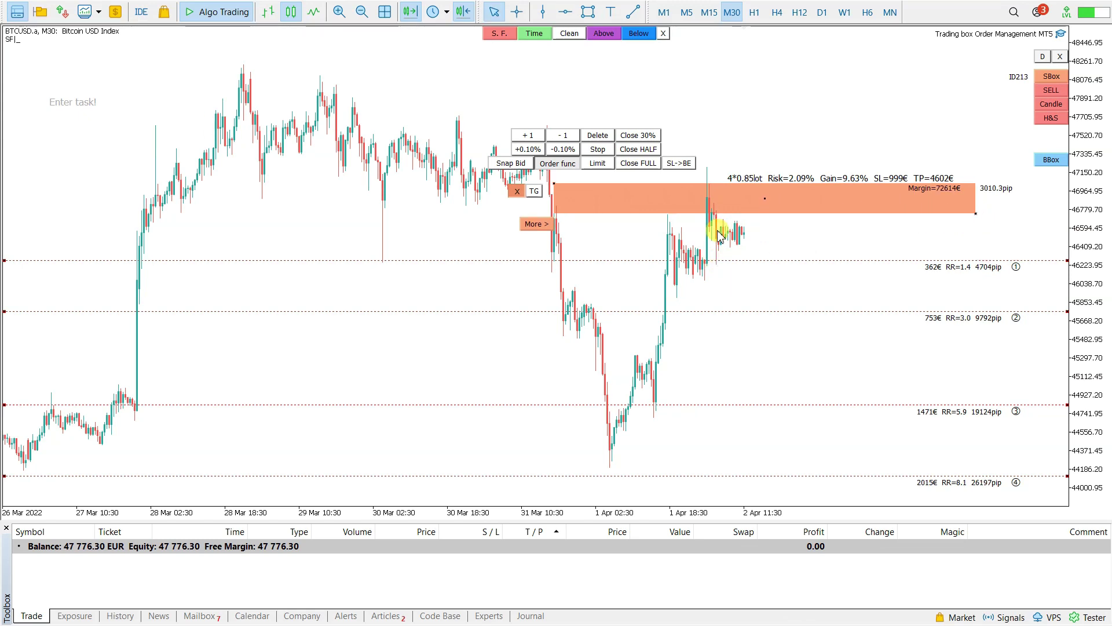